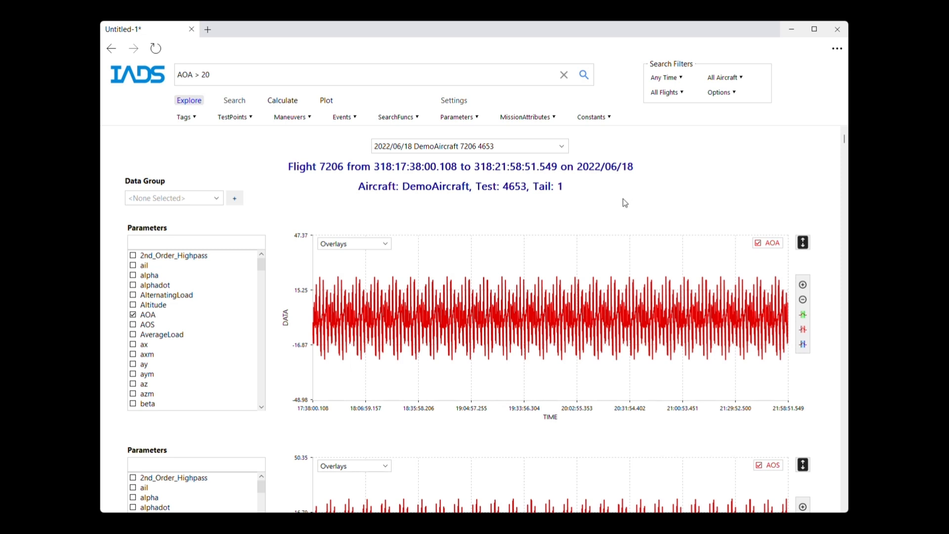
{"action": "left_click", "coordinate": [232, 119]}
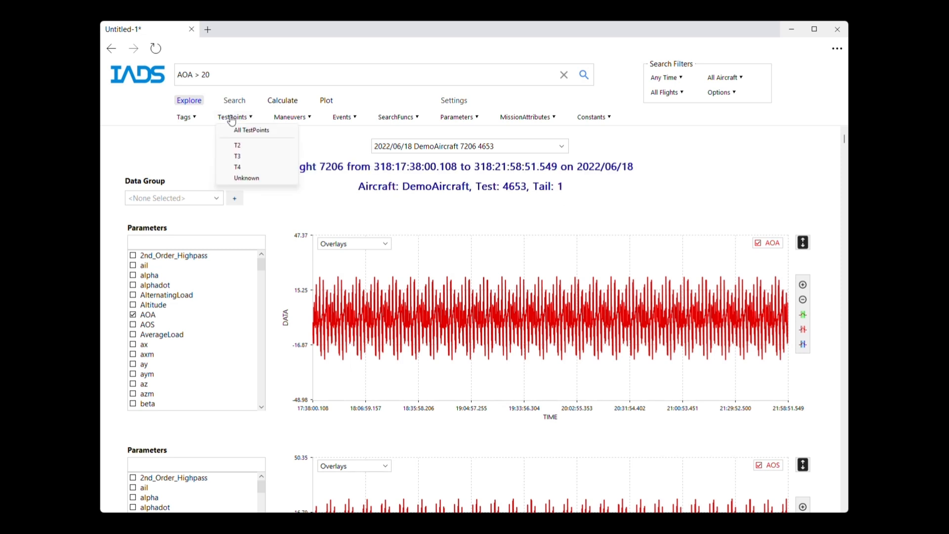
{"action": "left_click", "coordinate": [292, 119]}
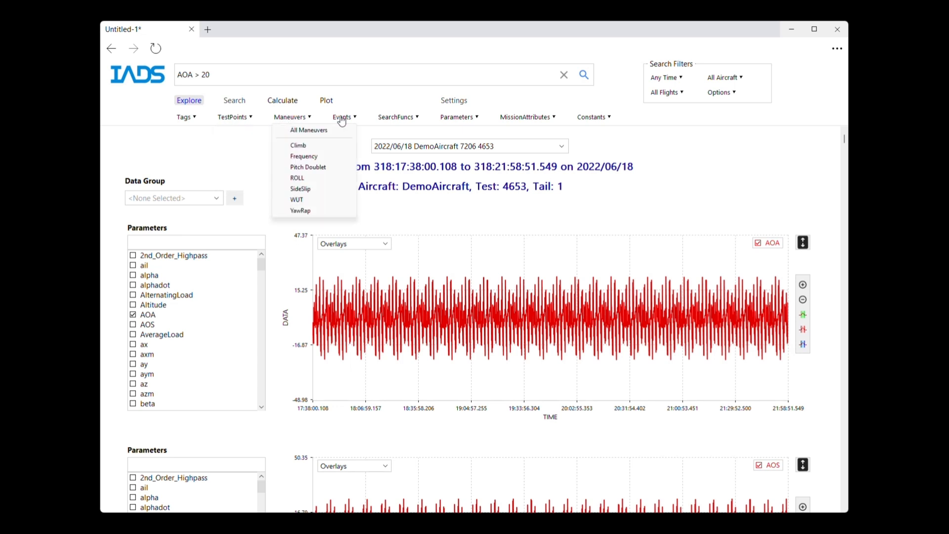
Step: Replace the search query with show climb maneuvers and run the search
{"action": "left_click", "coordinate": [215, 74]}
{"action": "left_click_drag", "start_coordinate": [215, 74], "coordinate": [176, 74]}
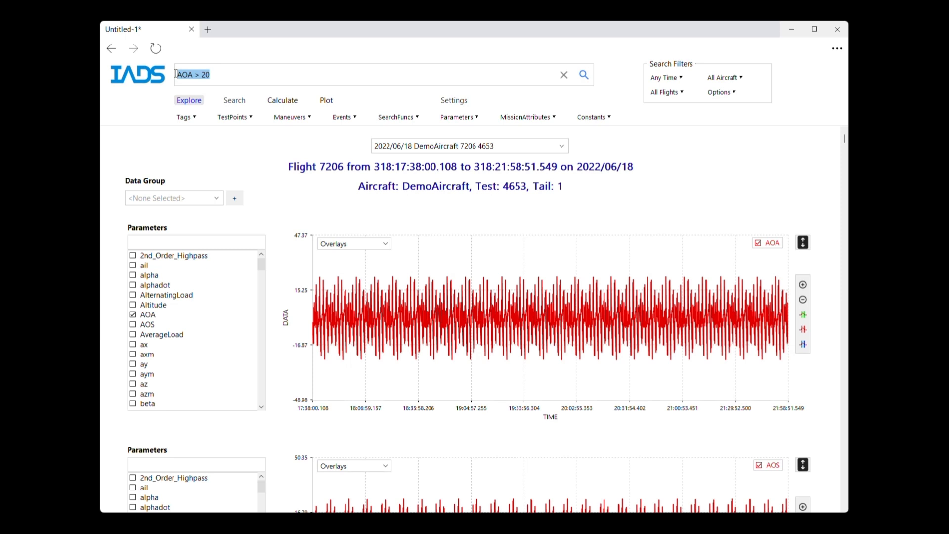
{"action": "type", "text": "show climb "}
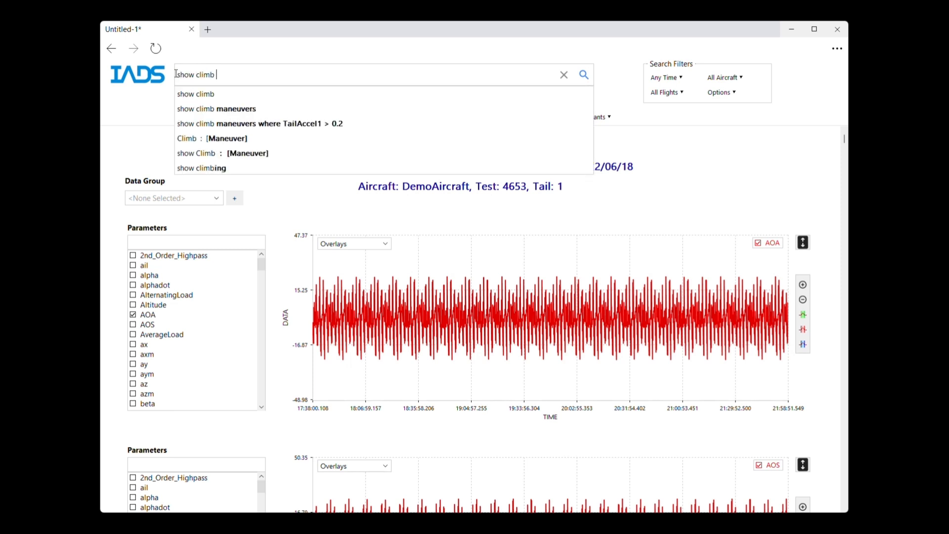
{"action": "type", "text": "man"}
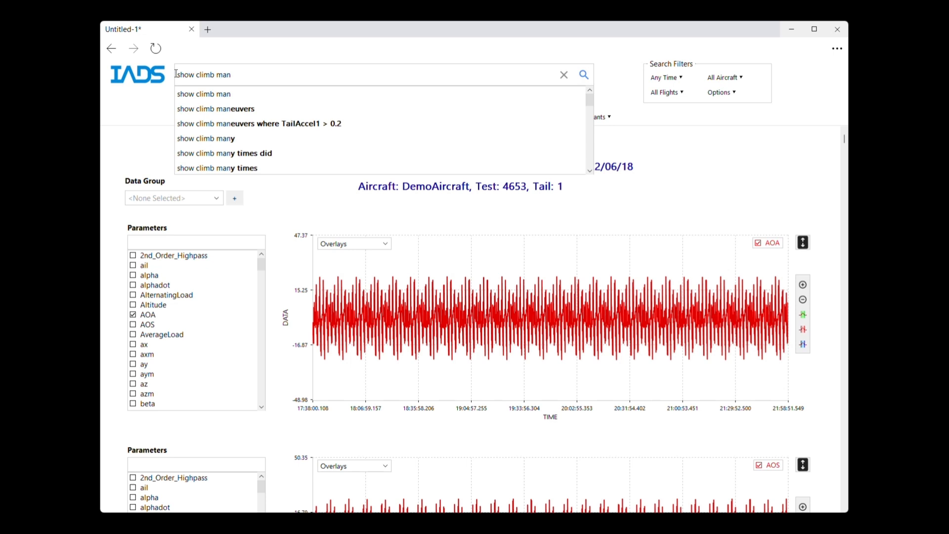
{"action": "left_click", "coordinate": [241, 112]}
{"action": "left_click", "coordinate": [585, 74]}
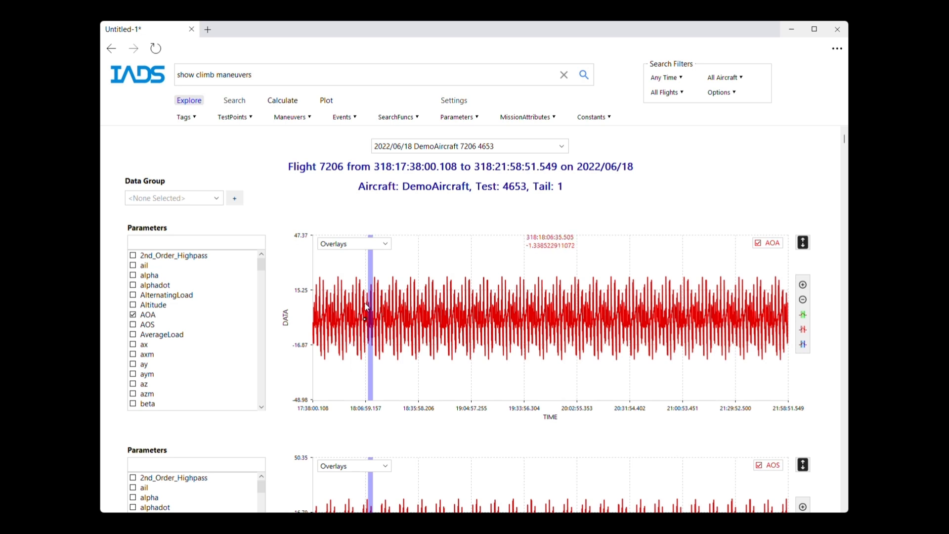
Step: Zoom into the highlighted climb region of the AOA plot, inspect its test point properties, then zoom back out
{"action": "left_click_drag", "start_coordinate": [365, 304], "coordinate": [379, 305]}
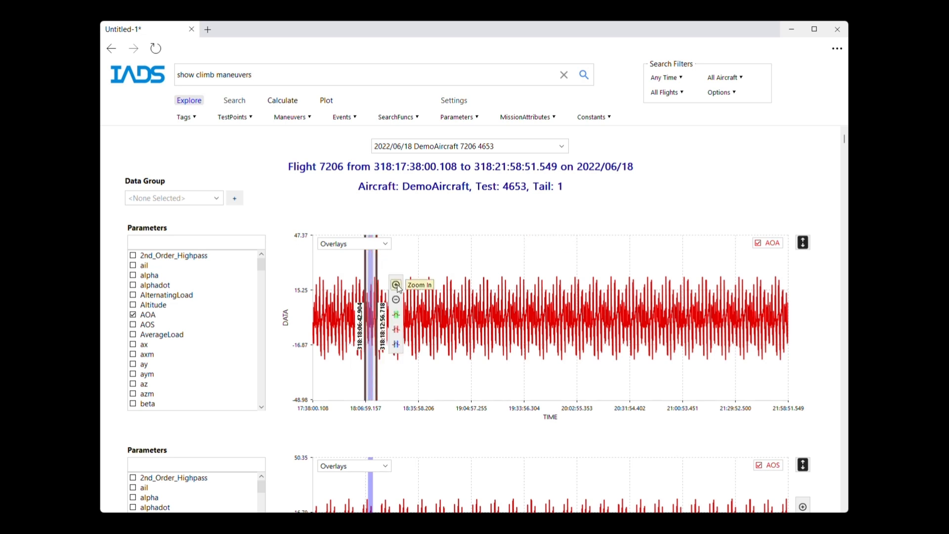
{"action": "left_click", "coordinate": [396, 286]}
{"action": "left_click_drag", "start_coordinate": [545, 308], "coordinate": [559, 305]}
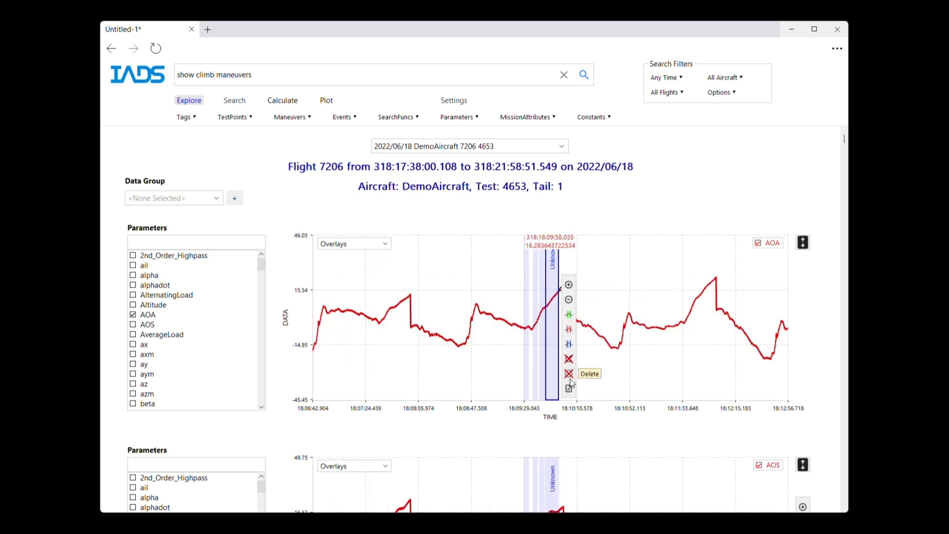
{"action": "left_click", "coordinate": [569, 390]}
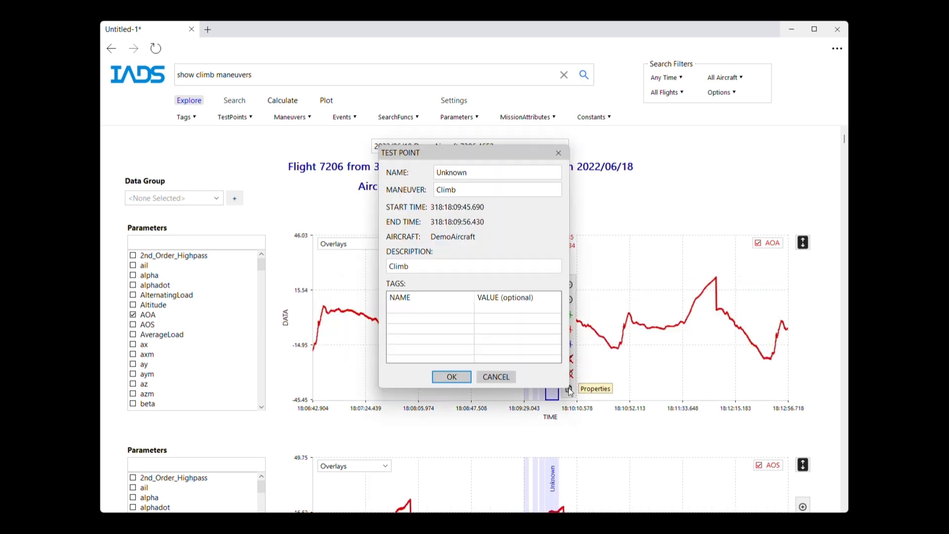
{"action": "left_click", "coordinate": [559, 153]}
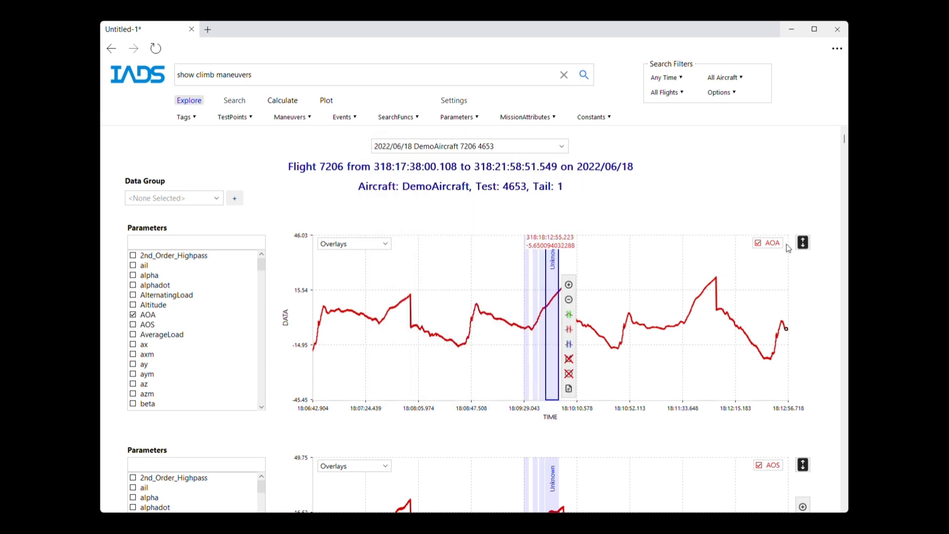
{"action": "left_click", "coordinate": [568, 300]}
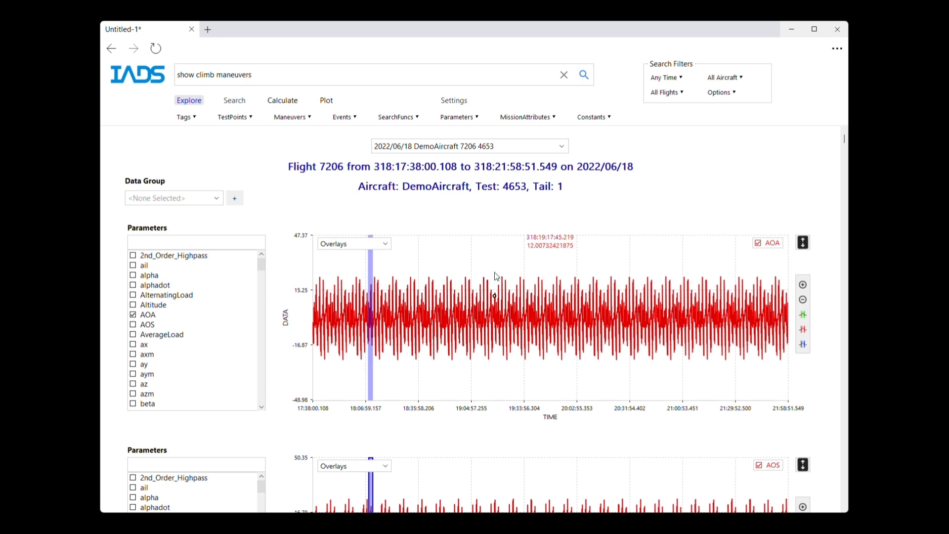
Step: Switch to the Search view and scroll through the listed climb maneuver results
{"action": "left_click", "coordinate": [234, 100]}
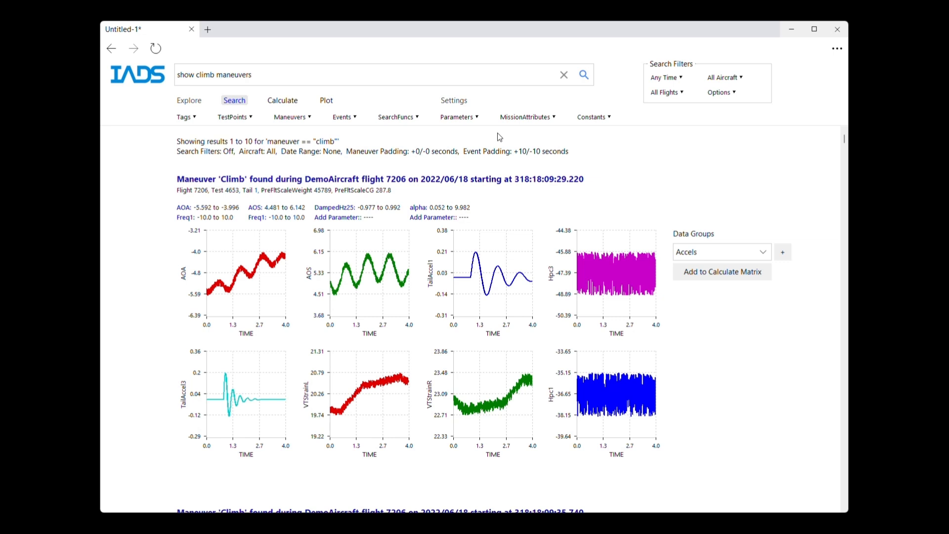
{"action": "left_click_drag", "start_coordinate": [846, 139], "coordinate": [845, 143]}
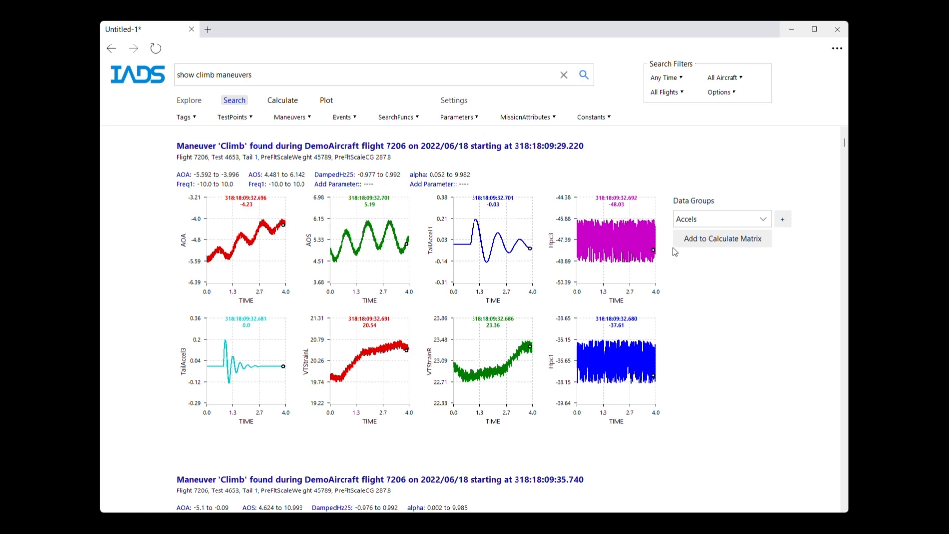
{"action": "scroll", "coordinate": [840, 148], "scroll_direction": "down", "scroll_amount": 6}
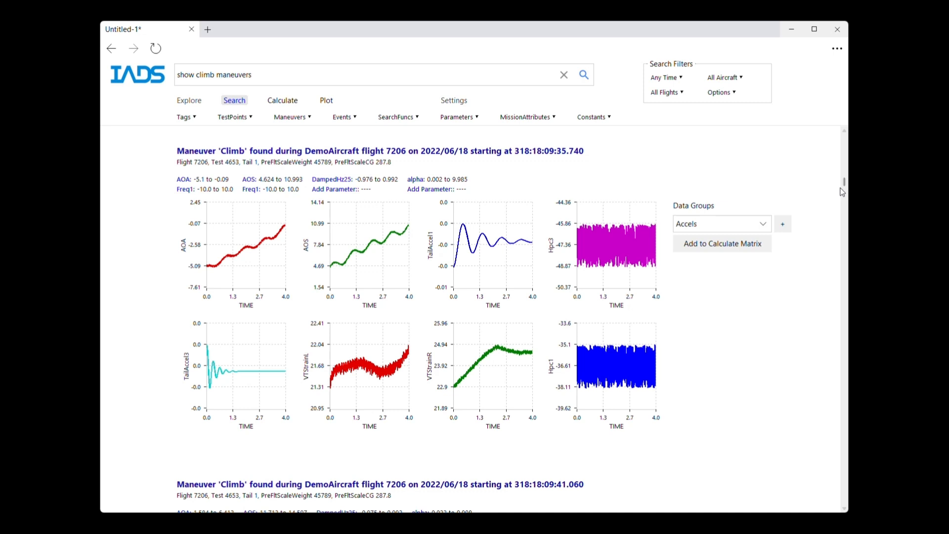
{"action": "scroll", "coordinate": [846, 192], "scroll_direction": "down", "scroll_amount": 1}
{"action": "scroll", "coordinate": [846, 191], "scroll_direction": "down", "scroll_amount": 6}
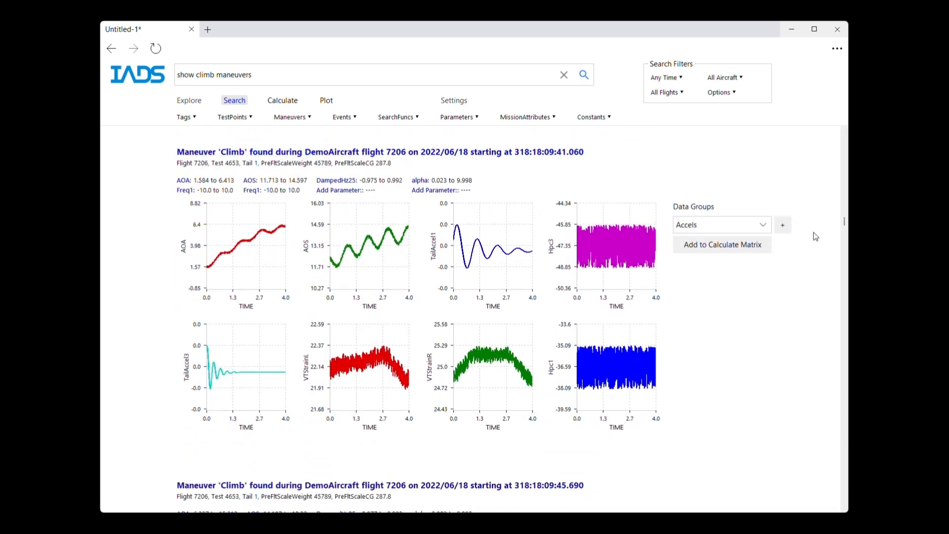
{"action": "left_click_drag", "start_coordinate": [846, 227], "coordinate": [846, 305]}
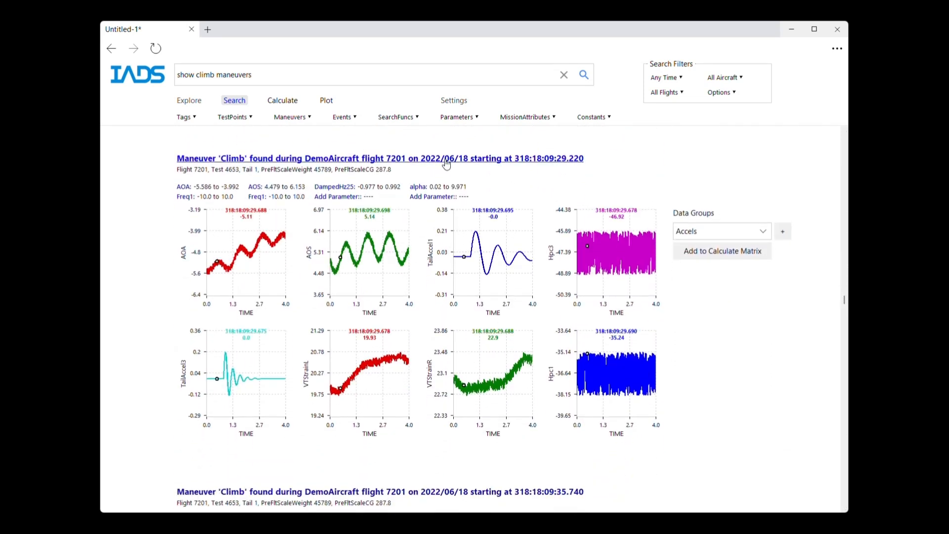
{"action": "left_click_drag", "start_coordinate": [844, 300], "coordinate": [845, 339]}
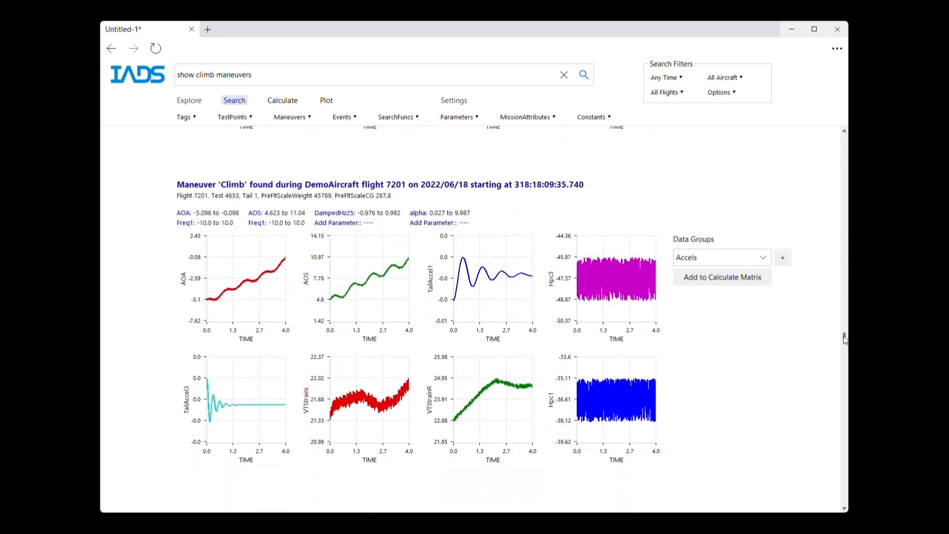
{"action": "left_click_drag", "start_coordinate": [844, 339], "coordinate": [845, 381]}
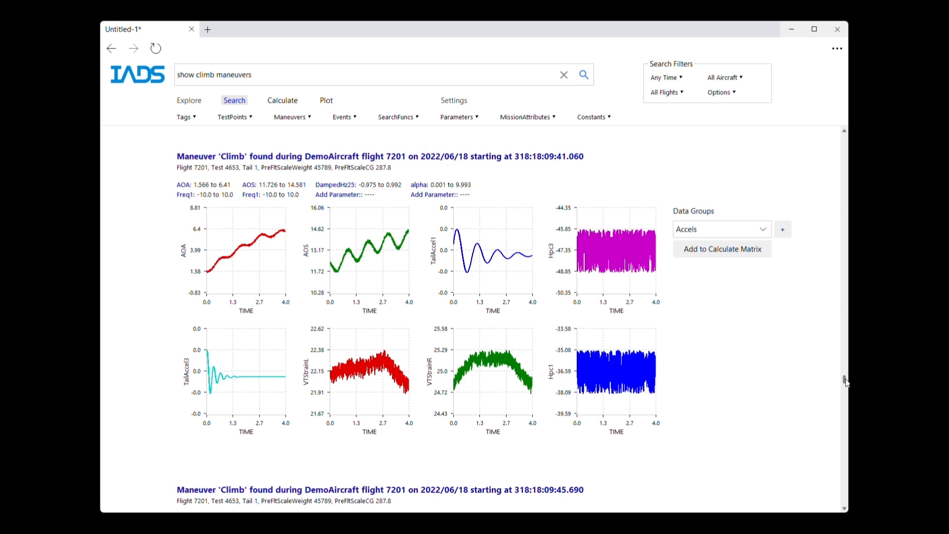
{"action": "left_click_drag", "start_coordinate": [846, 381], "coordinate": [845, 140]}
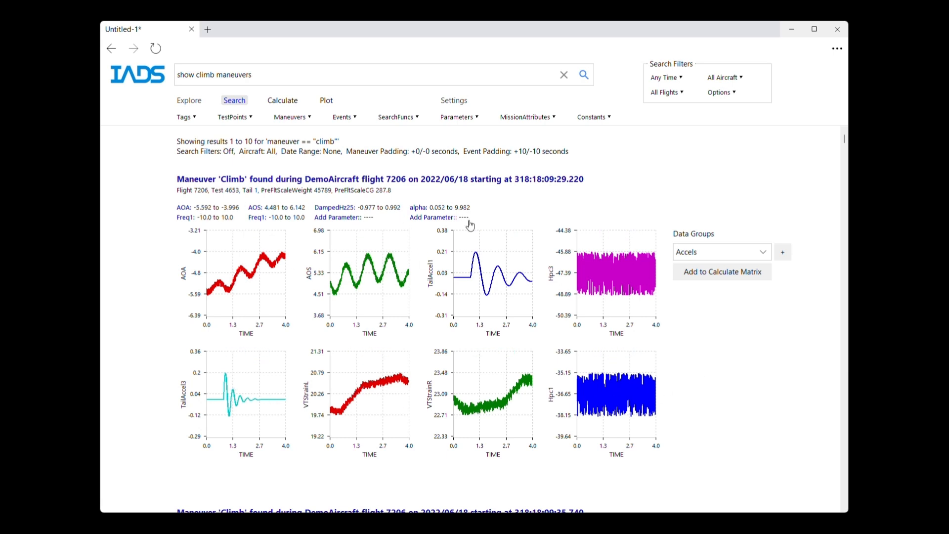
Step: Change the fourth plot of the first climb result to show the ax parameter
{"action": "left_click", "coordinate": [621, 279]}
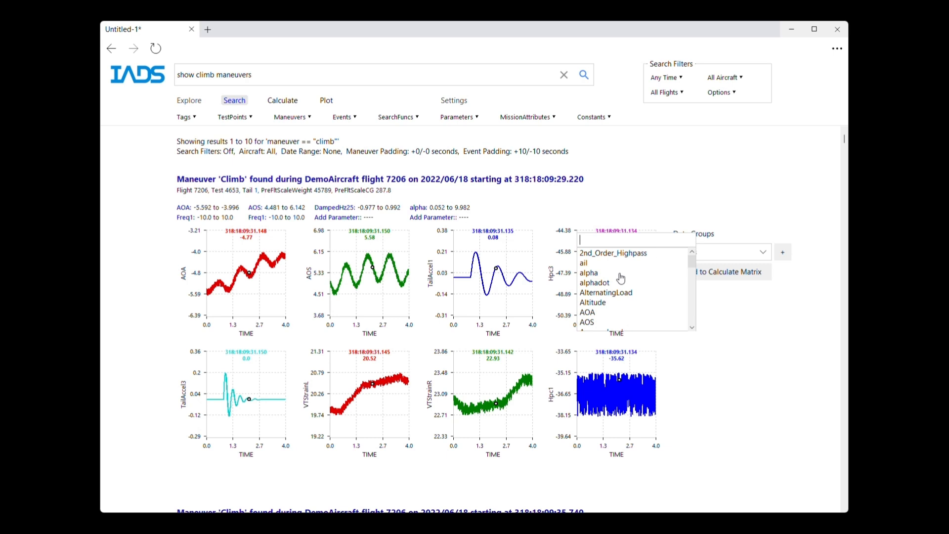
{"action": "mouse_move", "coordinate": [692, 262]}
{"action": "left_mouse_down"}
{"action": "mouse_move", "coordinate": [693, 275]}
{"action": "mouse_move", "coordinate": [692, 263]}
{"action": "left_mouse_up"}
{"action": "left_click", "coordinate": [636, 283]}
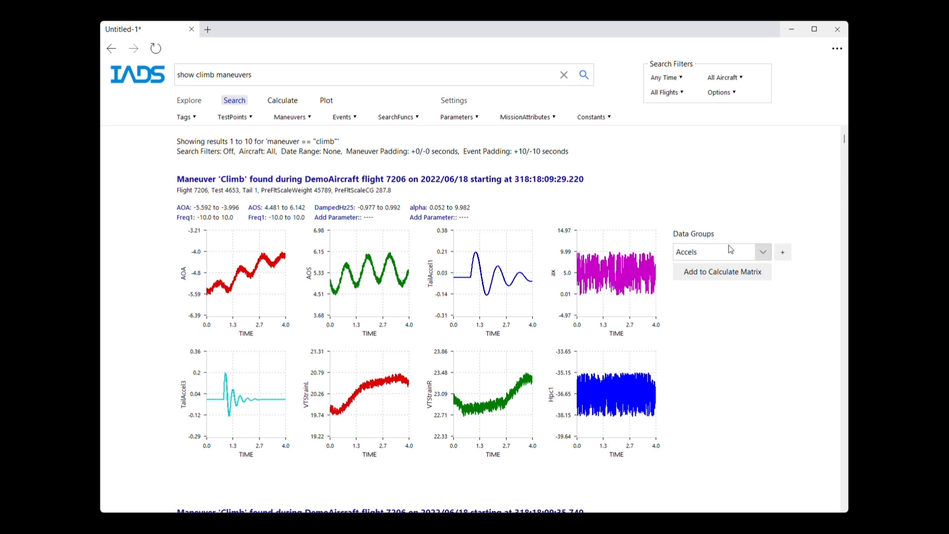
Step: Switch the data group to General and scroll through the updated results
{"action": "left_click", "coordinate": [762, 253]}
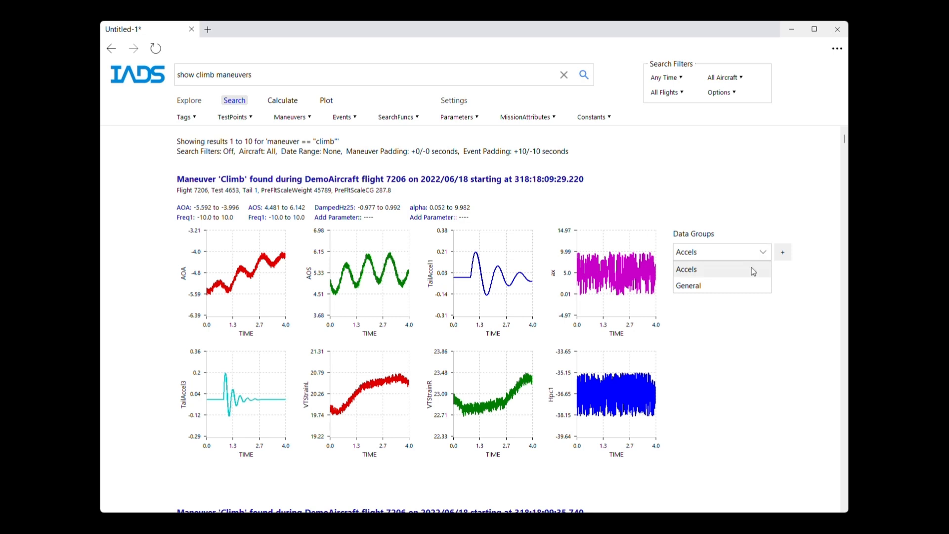
{"action": "left_click", "coordinate": [753, 272]}
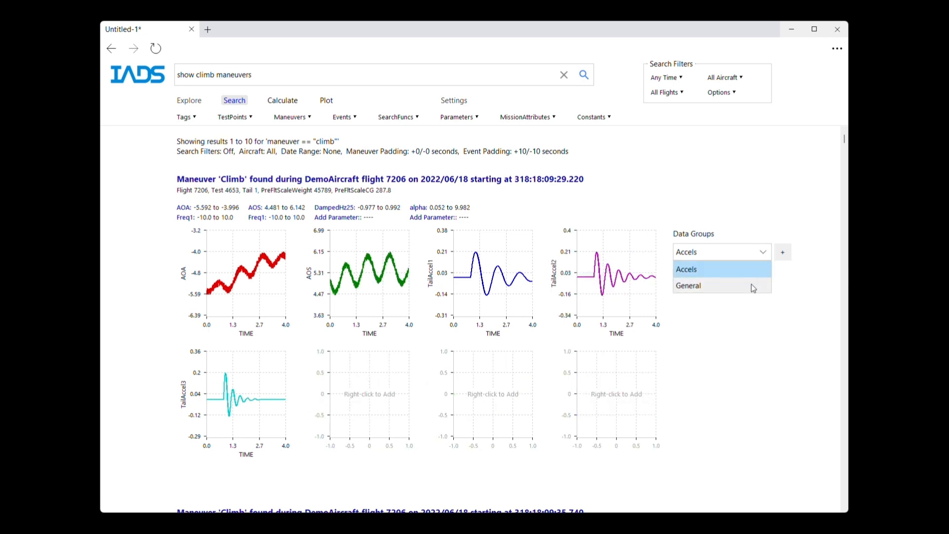
{"action": "key", "text": "Down"}
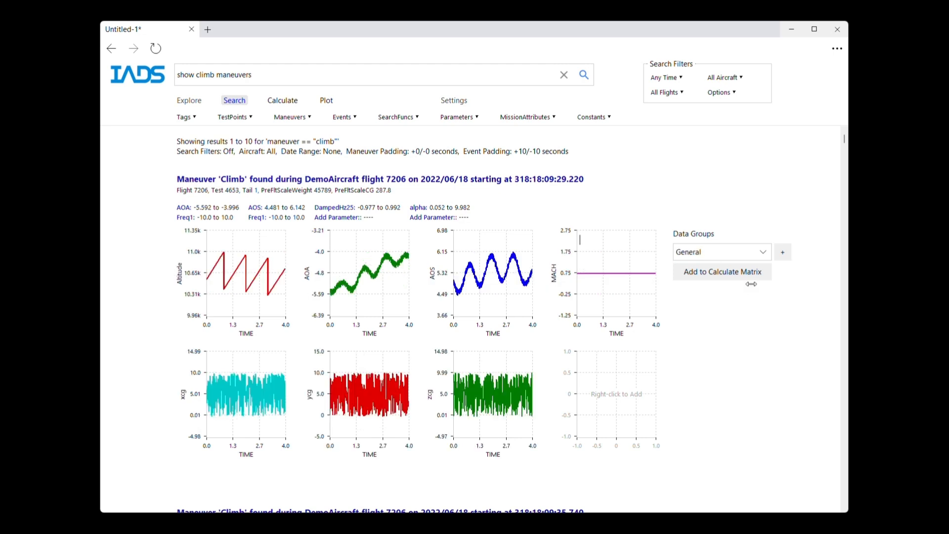
{"action": "left_click_drag", "start_coordinate": [845, 141], "coordinate": [845, 185]}
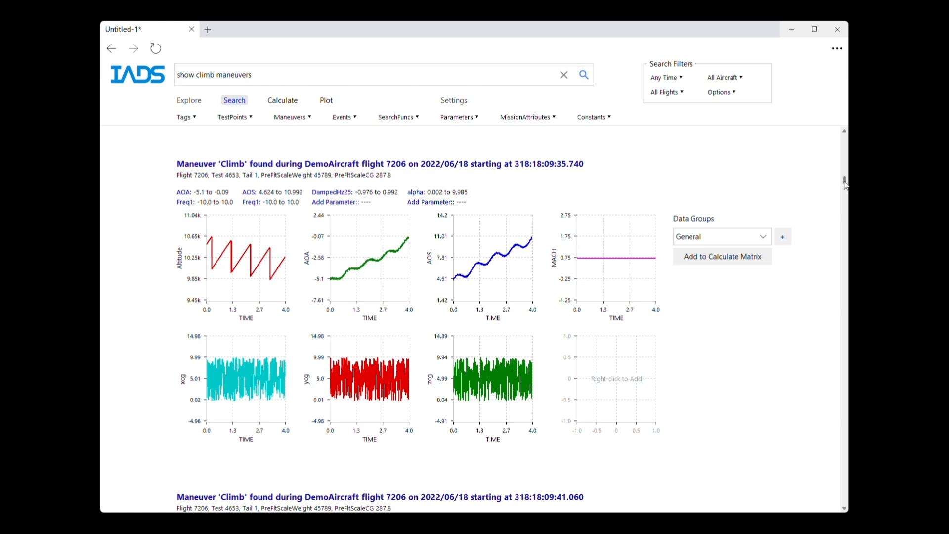
{"action": "left_click_drag", "start_coordinate": [845, 181], "coordinate": [845, 266]}
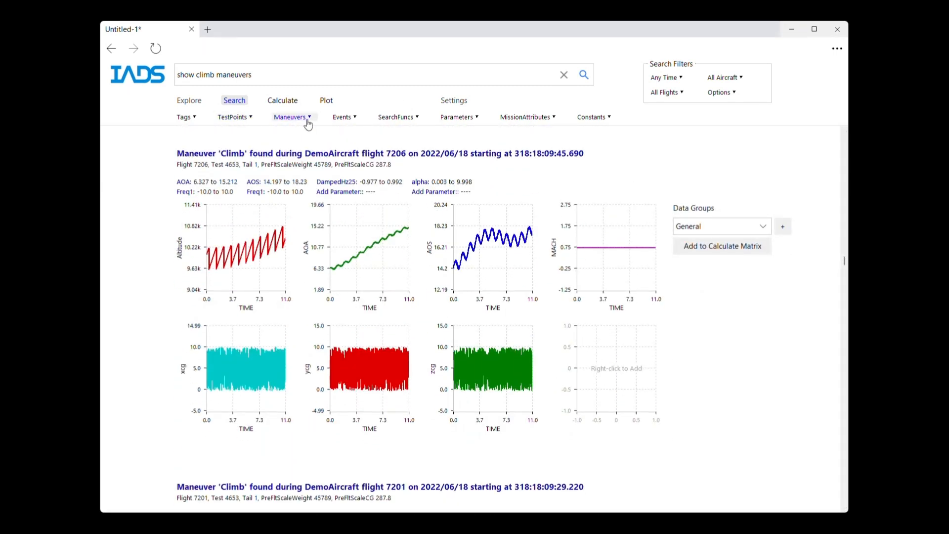
Step: Search for all test points and scroll through the returned results
{"action": "left_click", "coordinate": [240, 119]}
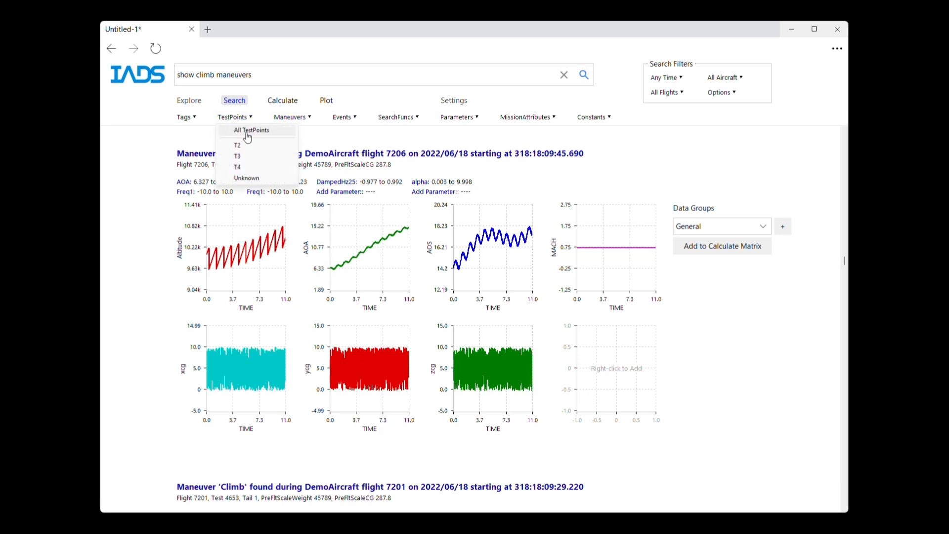
{"action": "left_click", "coordinate": [247, 132]}
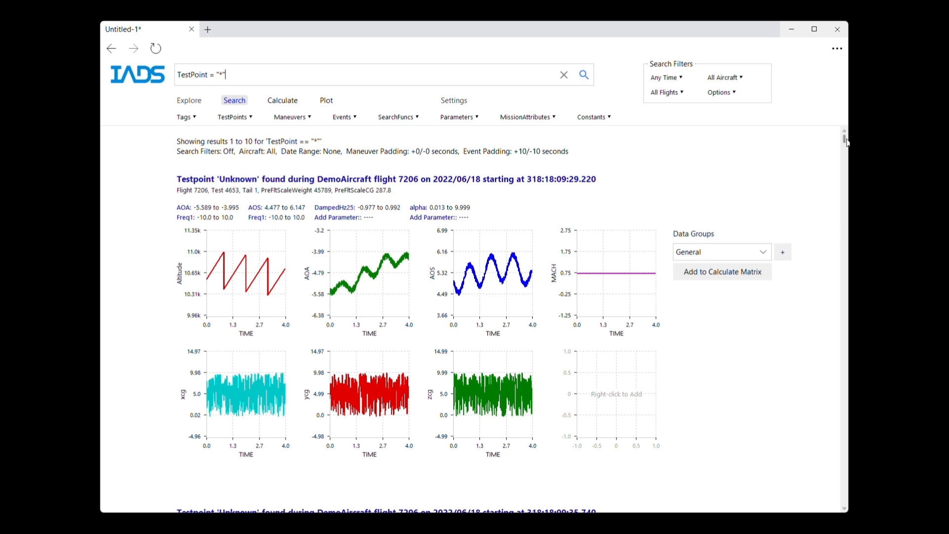
{"action": "left_click_drag", "start_coordinate": [844, 139], "coordinate": [843, 186]}
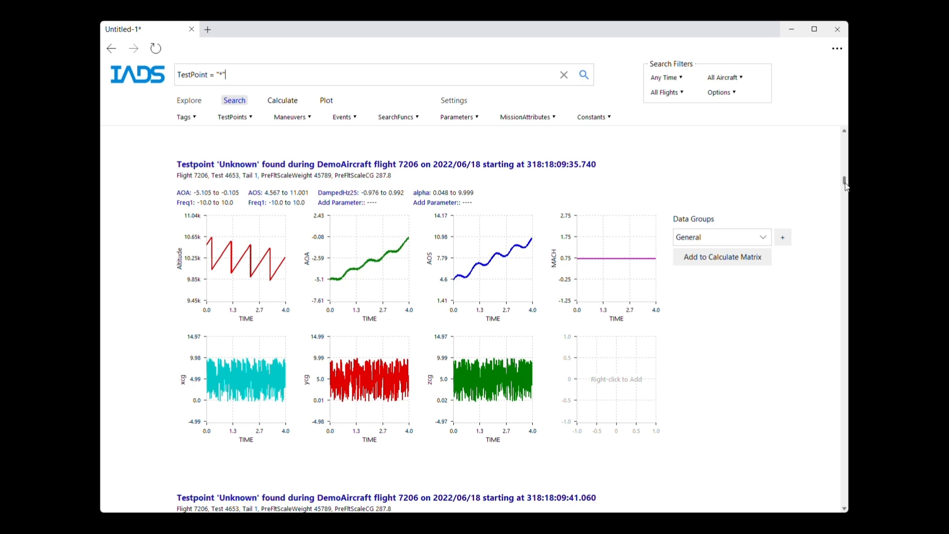
{"action": "left_click_drag", "start_coordinate": [846, 187], "coordinate": [845, 144]}
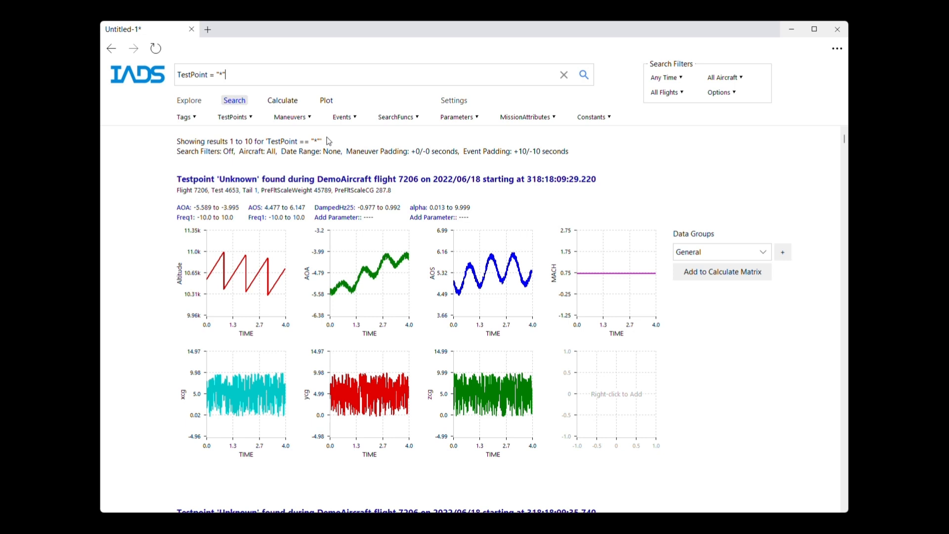
Step: Search for Climb maneuvers picked from the maneuvers list
{"action": "left_click", "coordinate": [304, 118]}
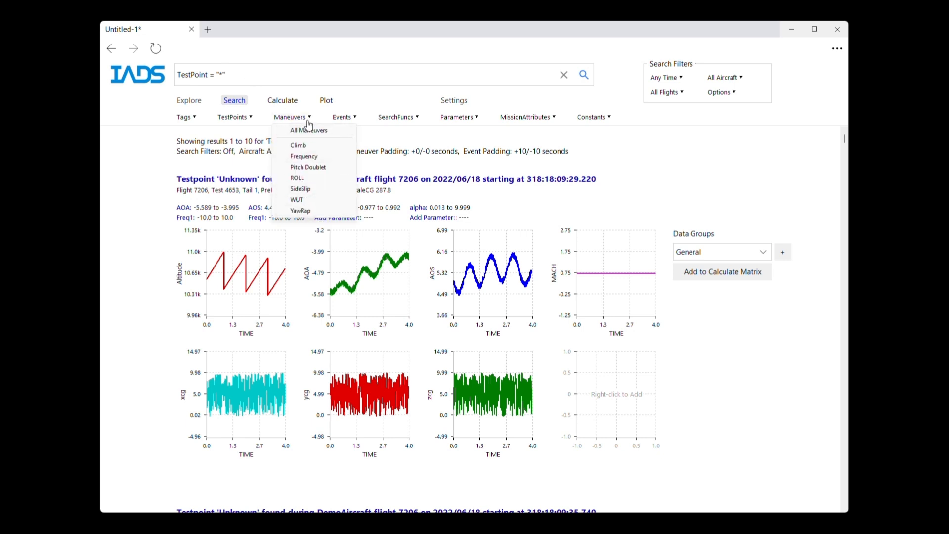
{"action": "left_click", "coordinate": [308, 146]}
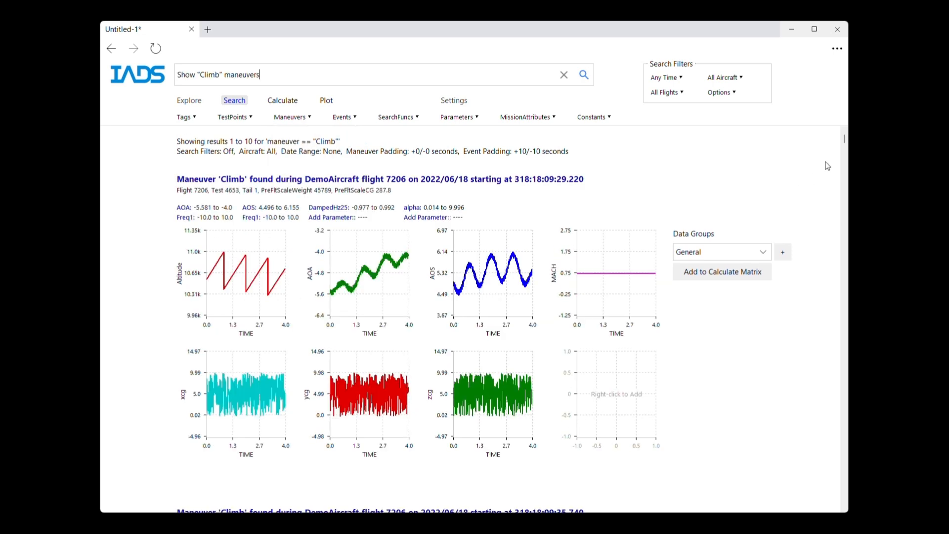
{"action": "mouse_move", "coordinate": [844, 139]}
{"action": "left_mouse_down"}
{"action": "mouse_move", "coordinate": [848, 224]}
{"action": "mouse_move", "coordinate": [830, 181]}
{"action": "mouse_move", "coordinate": [784, 138]}
{"action": "left_mouse_up"}
Step: Search for Climb maneuvers where TailAccel1 > 0.2
{"action": "left_click", "coordinate": [290, 71]}
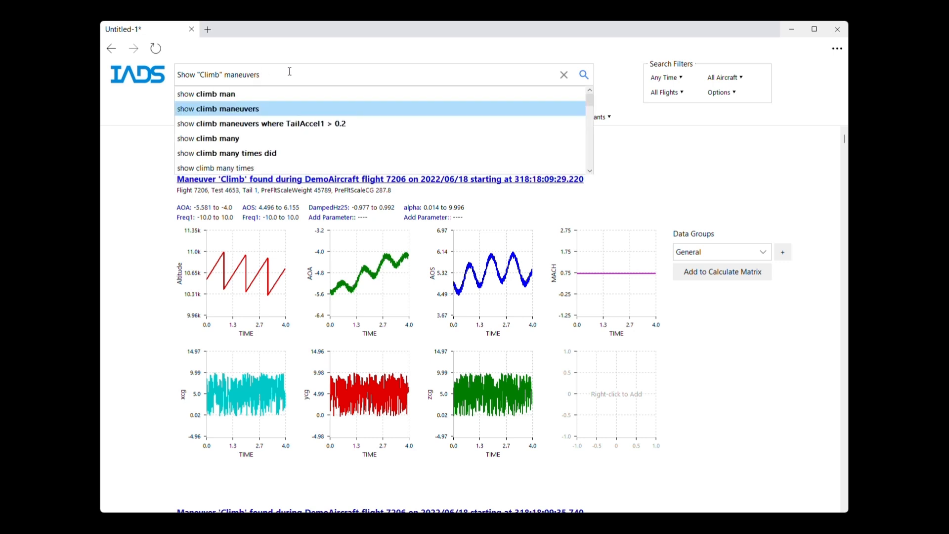
{"action": "type", "text": "where Tail"}
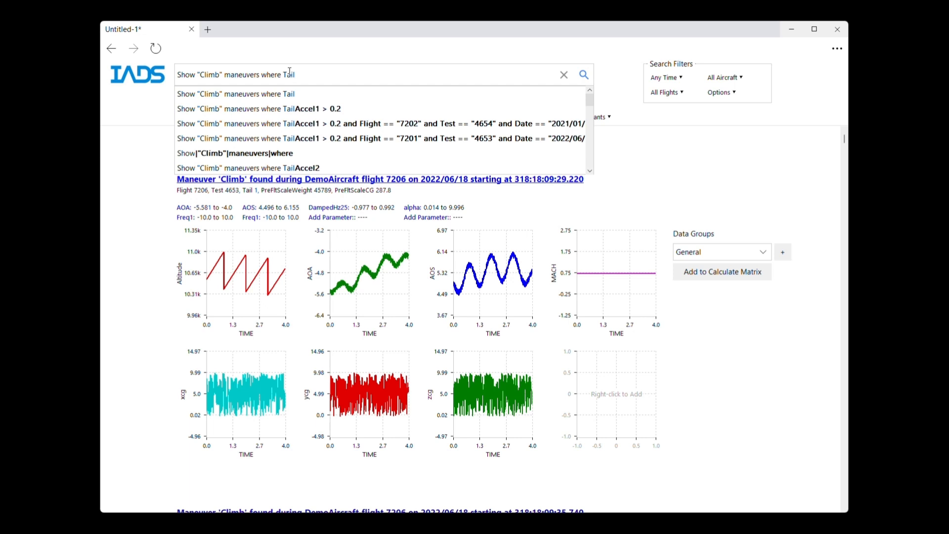
{"action": "left_click", "coordinate": [307, 108]}
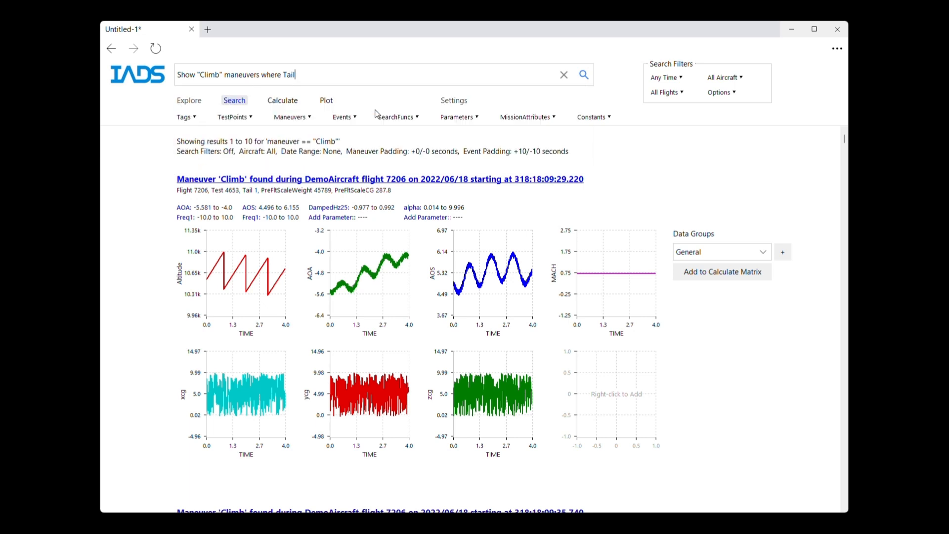
{"action": "left_click", "coordinate": [588, 79]}
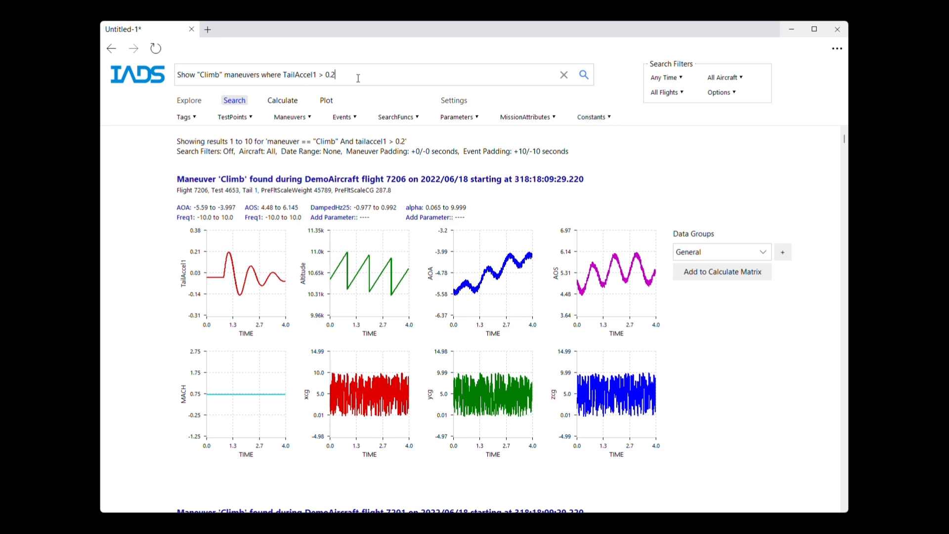
Step: Enlarge and restore the TailAccel1 plots of the first two climb results, returning to the top of the list
{"action": "double_click", "coordinate": [231, 267]}
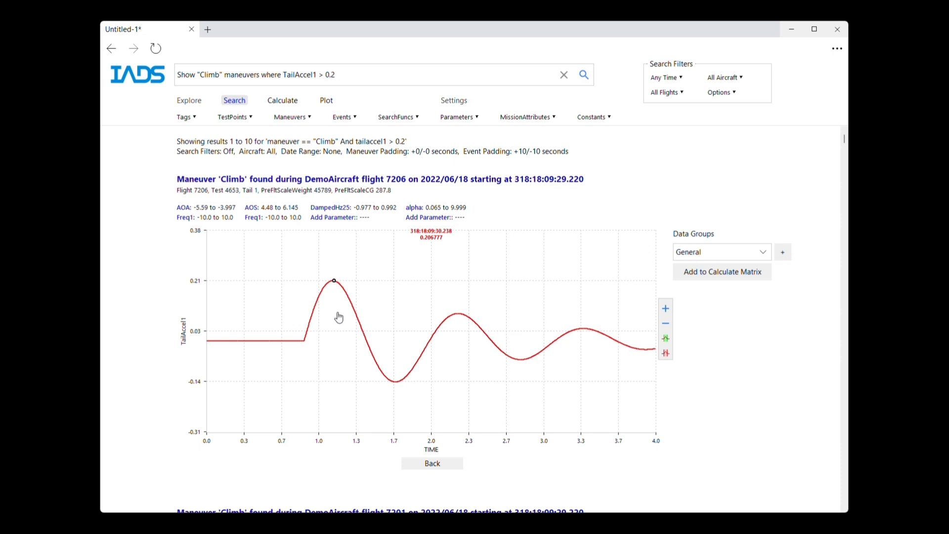
{"action": "double_click", "coordinate": [552, 343]}
{"action": "left_click", "coordinate": [845, 167]}
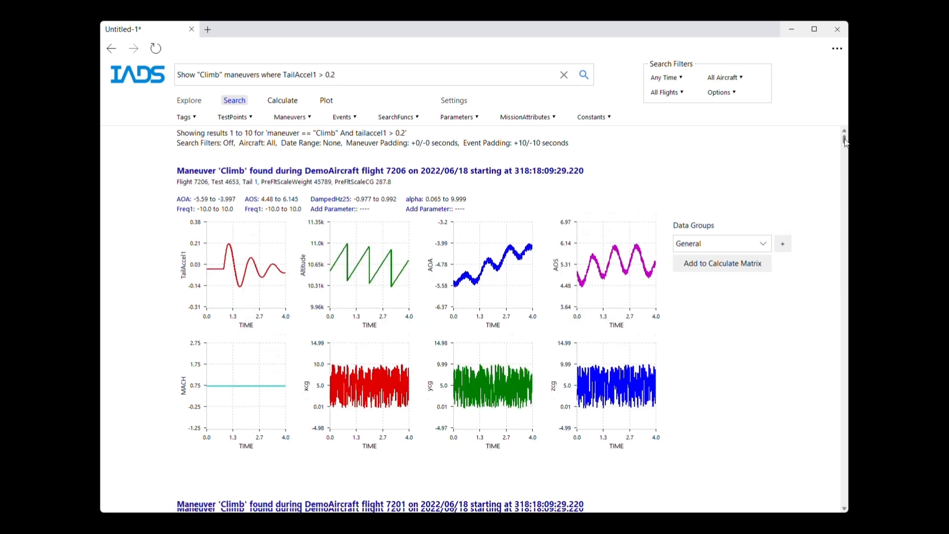
{"action": "double_click", "coordinate": [260, 265]}
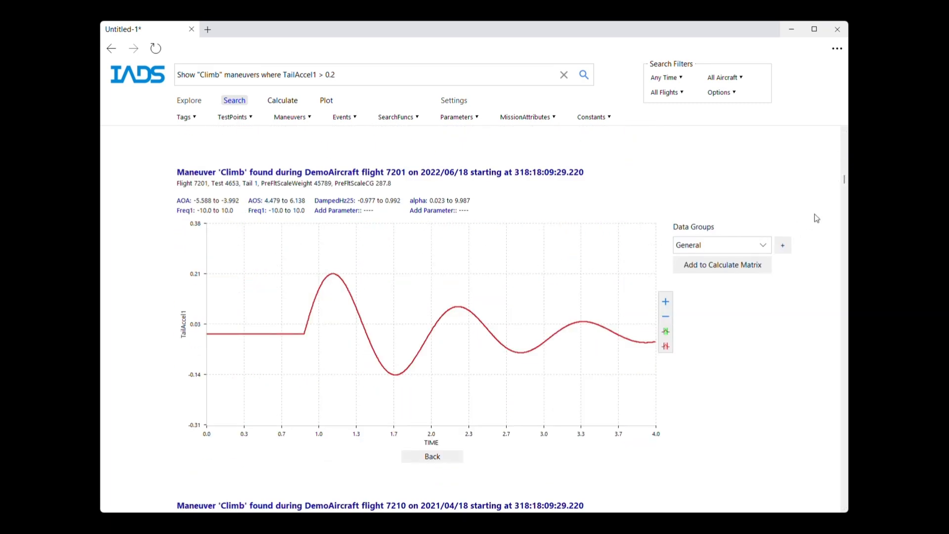
{"action": "double_click", "coordinate": [480, 303]}
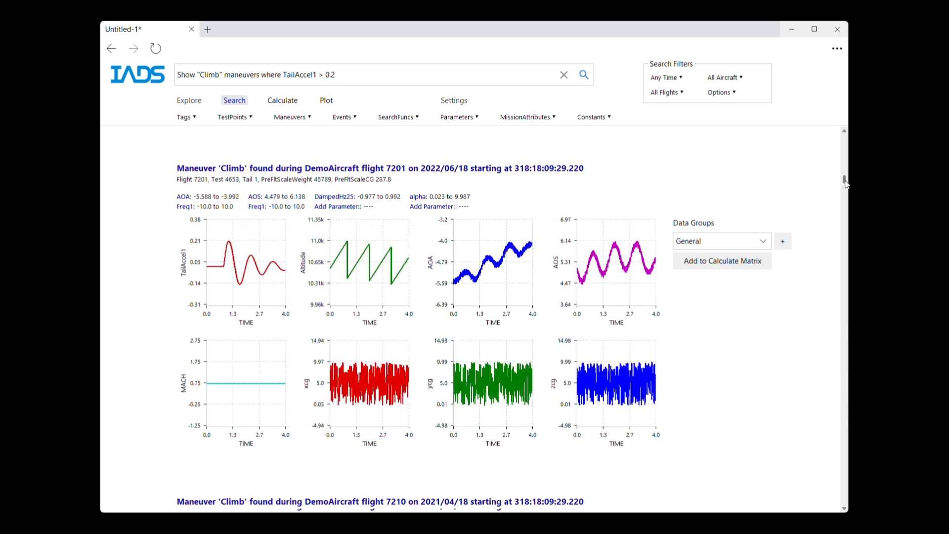
{"action": "left_click_drag", "start_coordinate": [846, 181], "coordinate": [844, 137]}
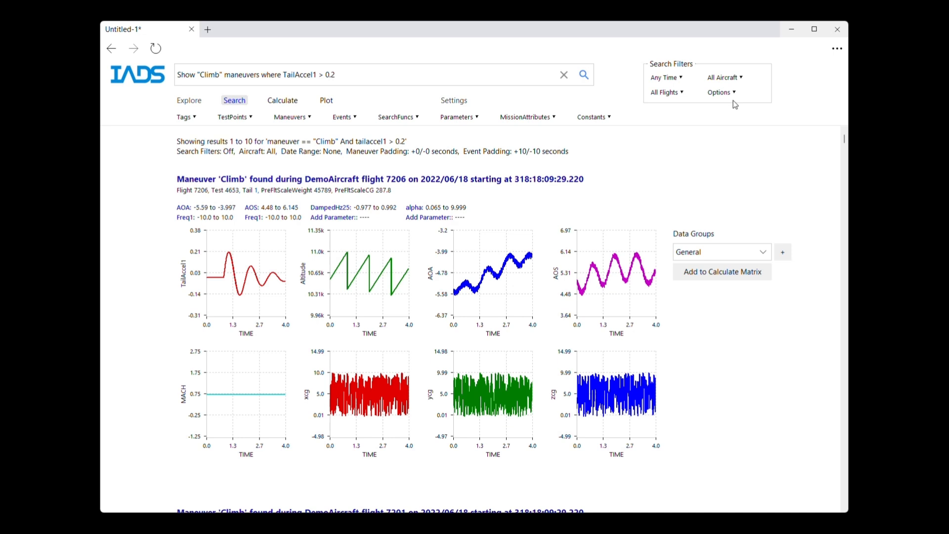
Step: Browse the search filter options for aircraft and DemoAircraft flights
{"action": "left_click", "coordinate": [671, 79]}
{"action": "mouse_move", "coordinate": [737, 81]}
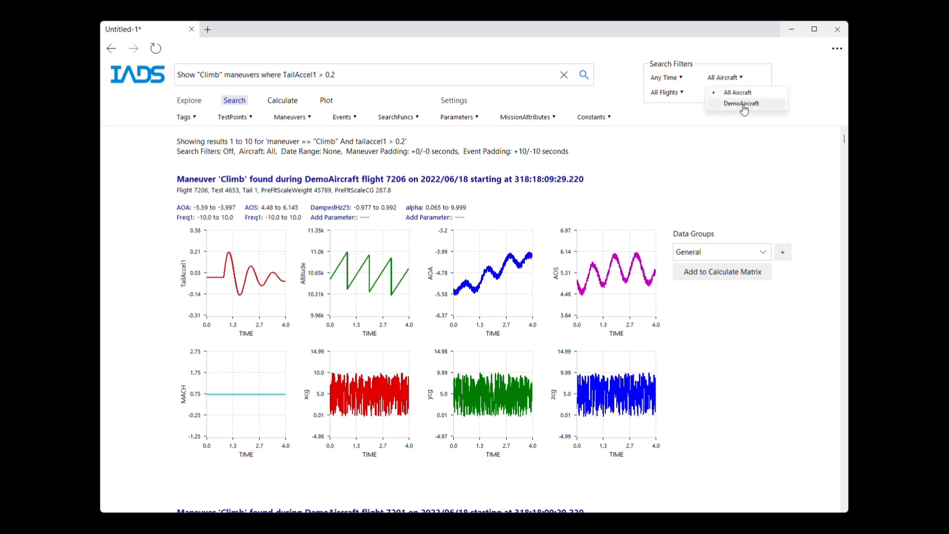
{"action": "mouse_move", "coordinate": [670, 93]}
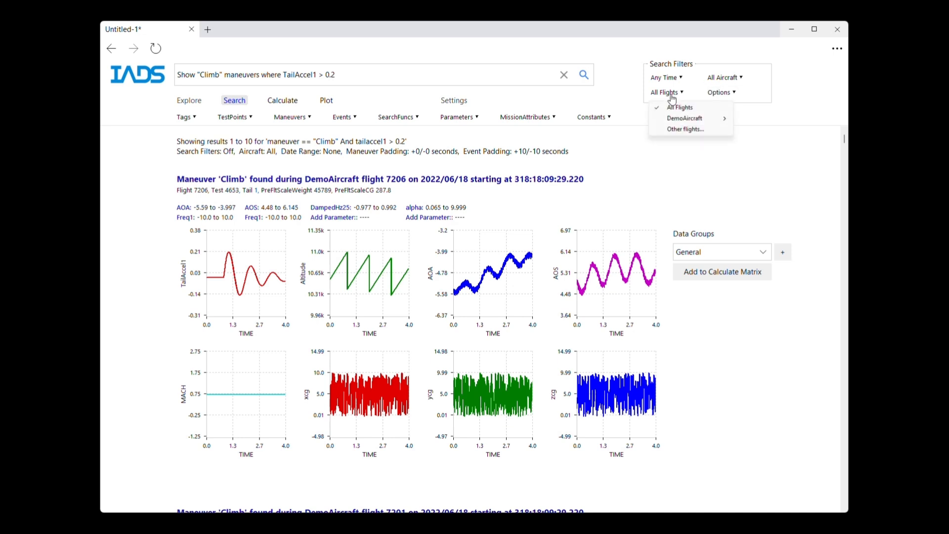
{"action": "mouse_move", "coordinate": [686, 121]}
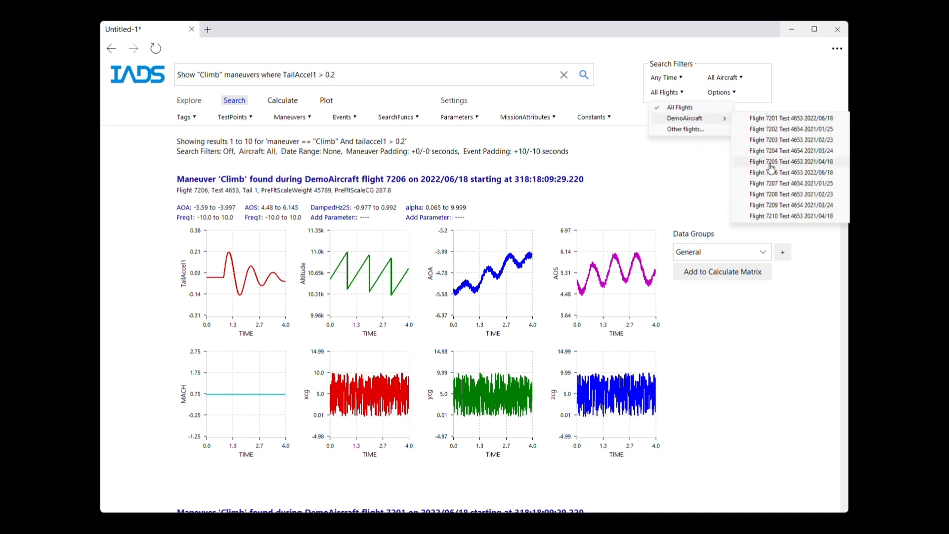